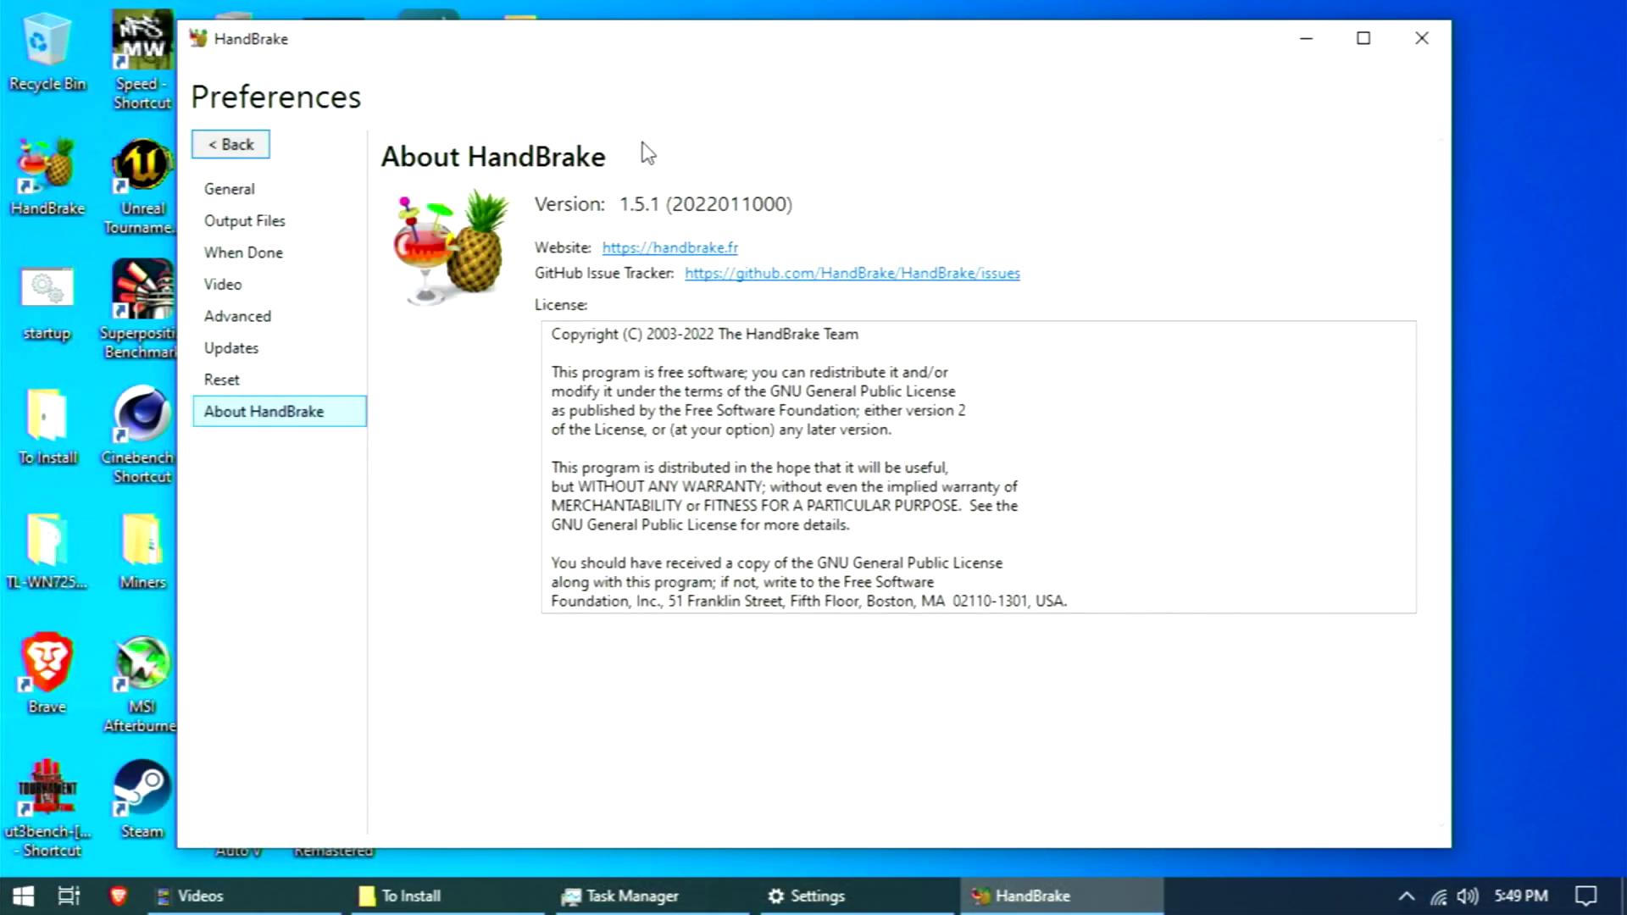
Step: Switch the video encoder to H.264 (Nvidia NVEnc), then bring Task Manager's GPU view forward
{"action": "left_click", "coordinate": [245, 288]}
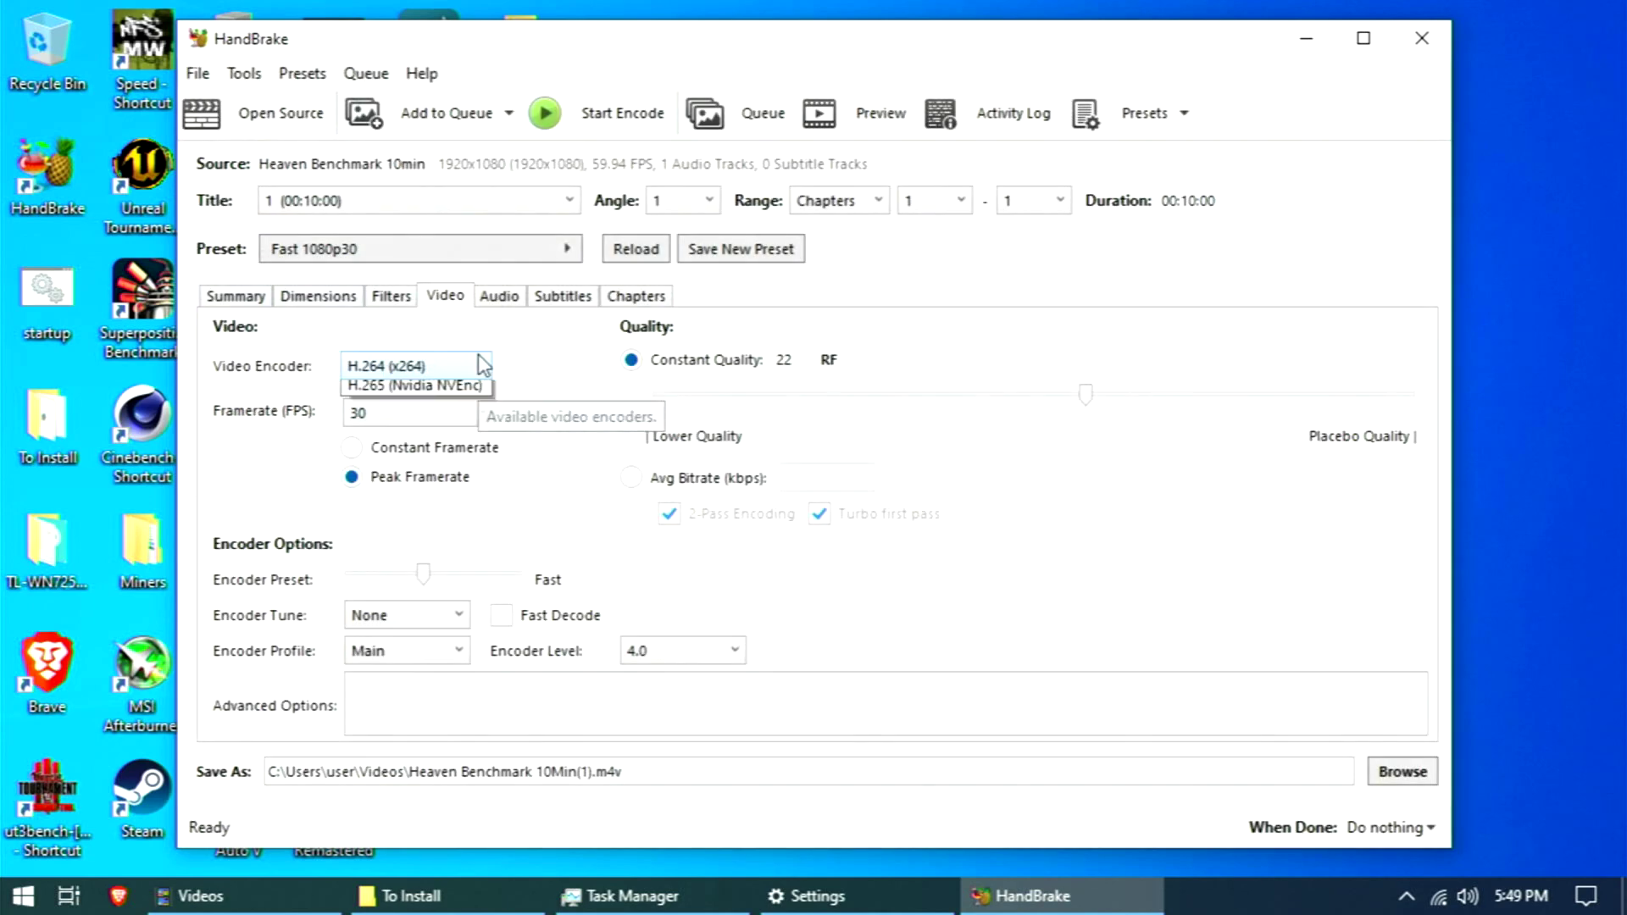
{"action": "left_click", "coordinate": [481, 366]}
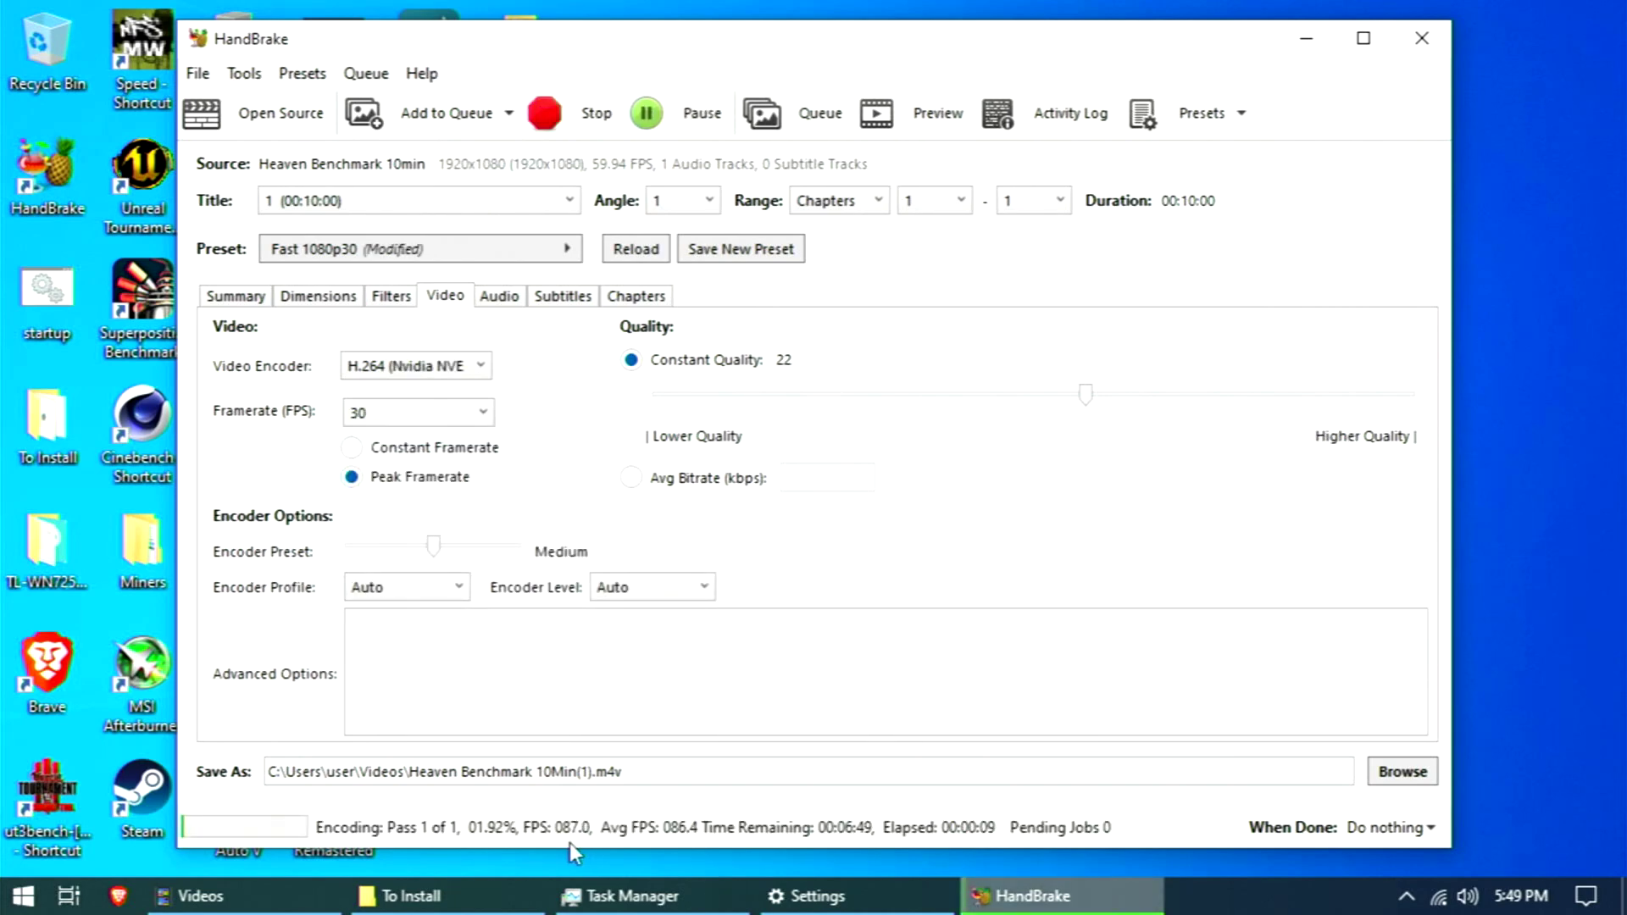
{"action": "left_click", "coordinate": [632, 897]}
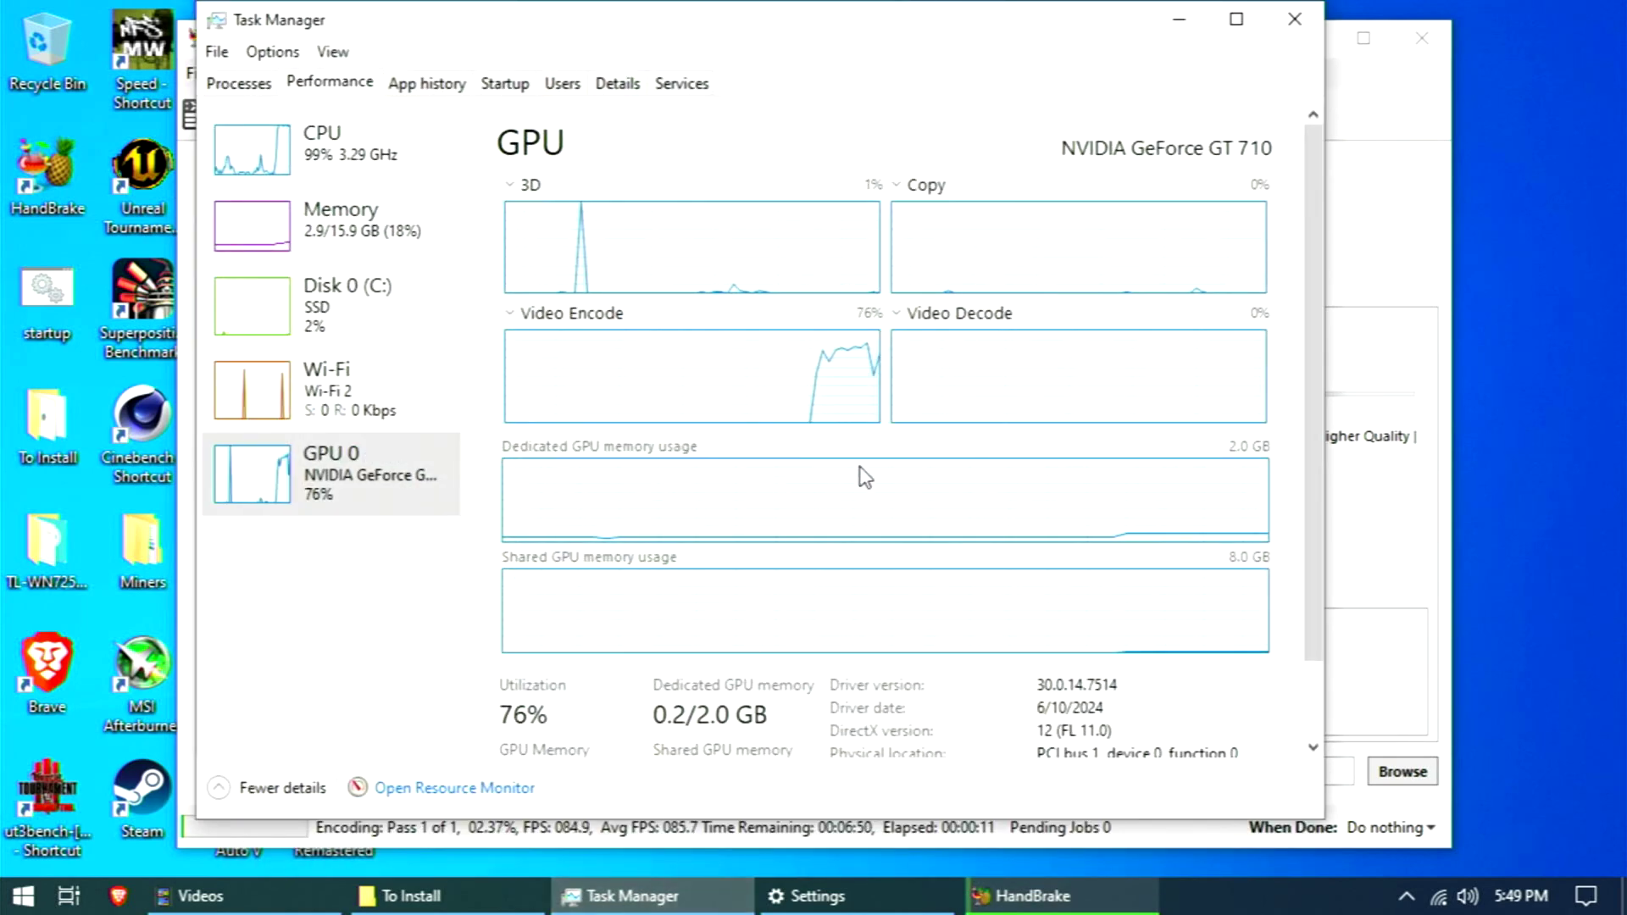